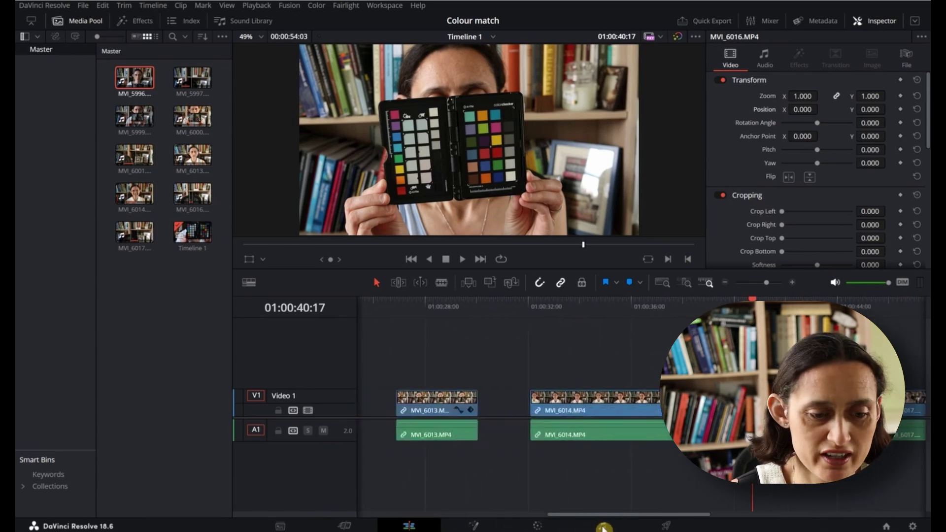
Switch to the Color page to start grading clip 07 with the colour chart
click(544, 526)
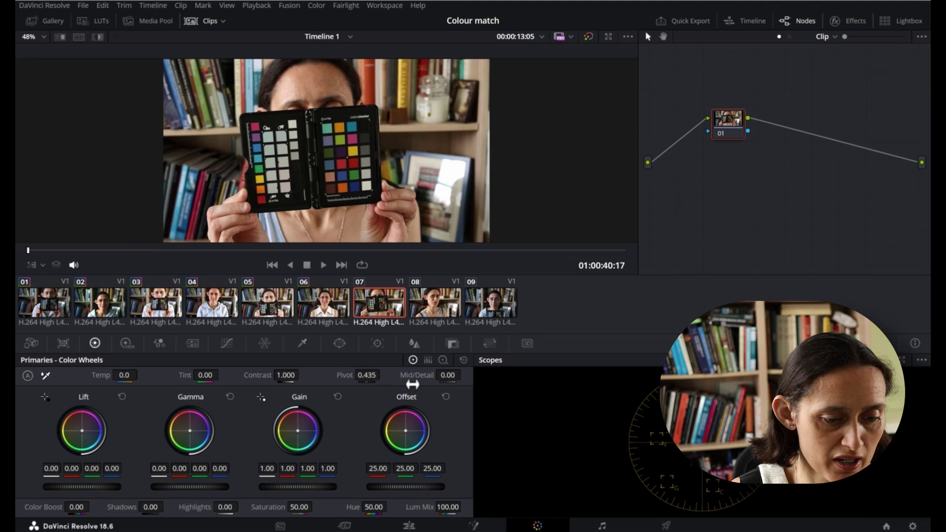
Preview clip 09, then return to clip 07, the shot with the colour chart
click(363, 262)
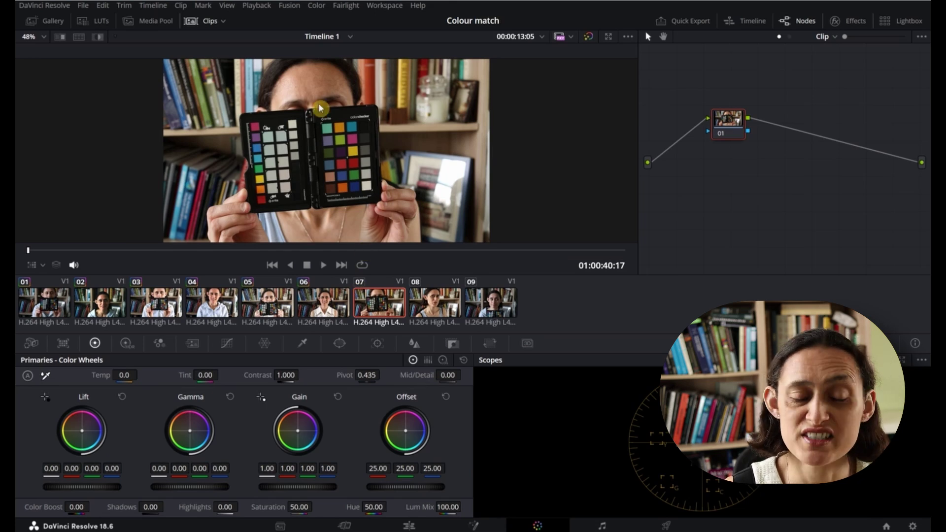
click(500, 305)
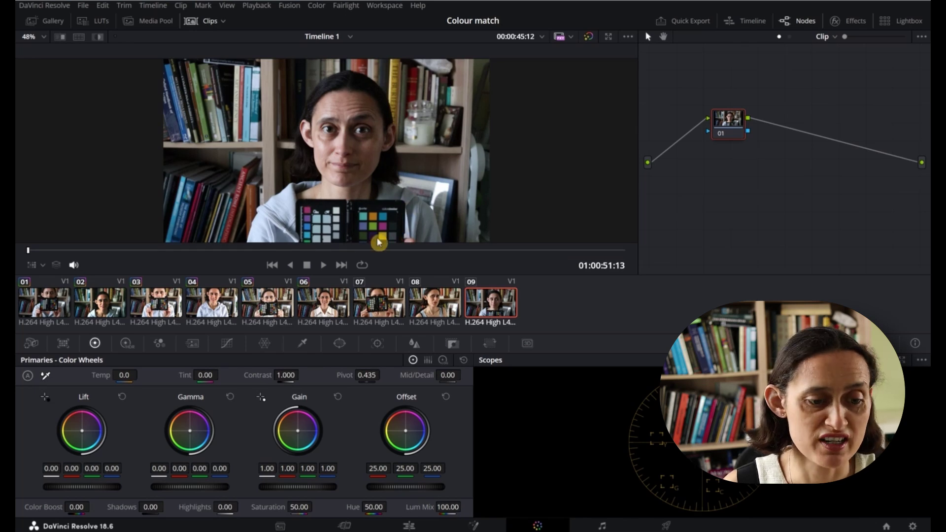
click(373, 304)
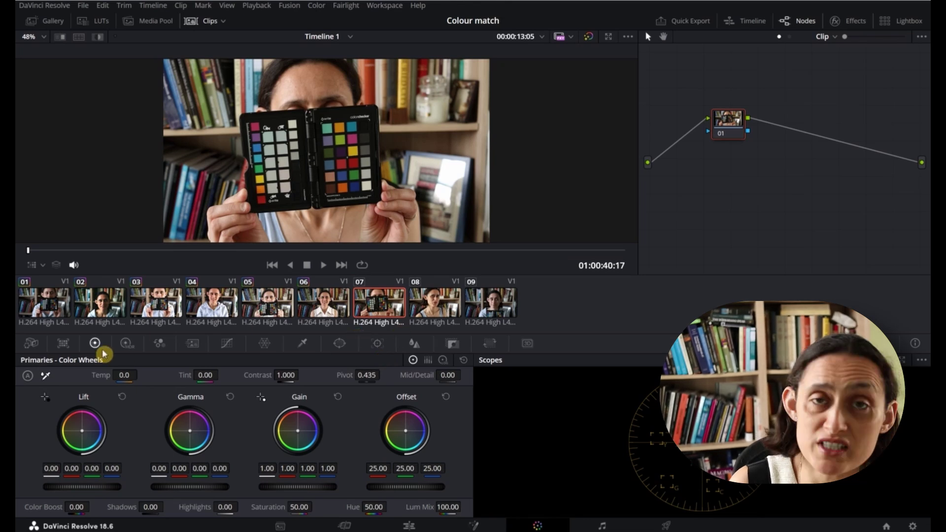
click(63, 343)
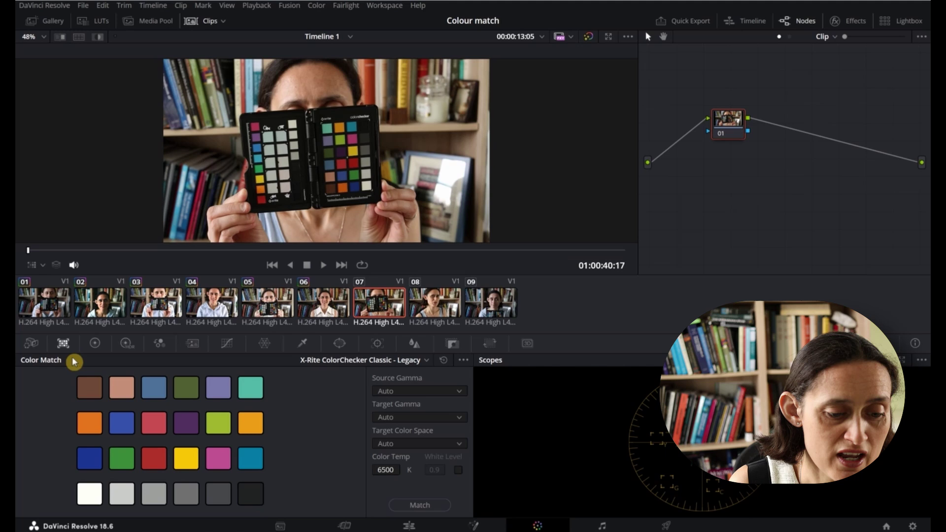
click(426, 361)
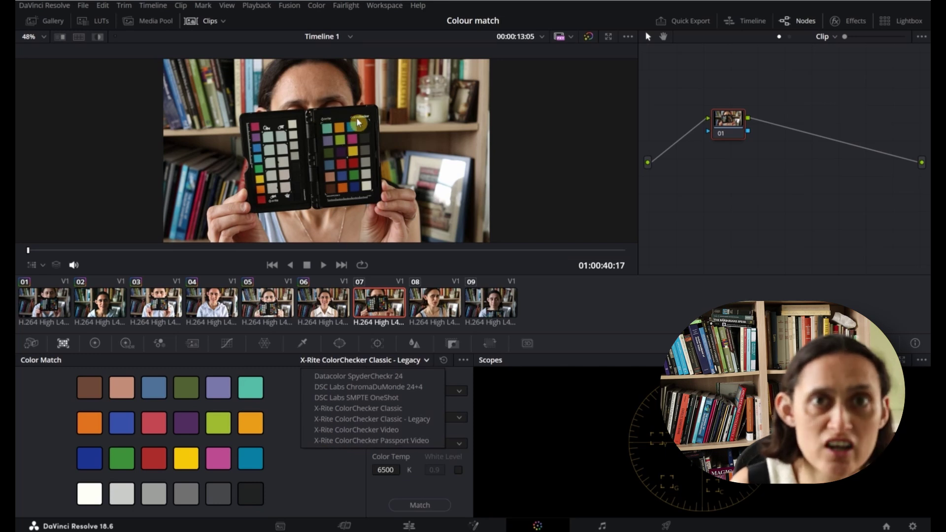
click(358, 440)
click(409, 359)
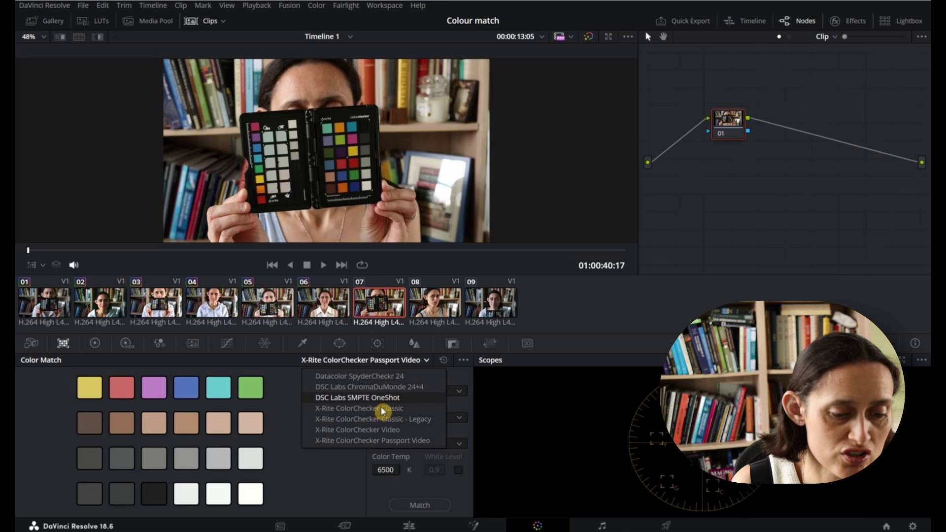
click(373, 430)
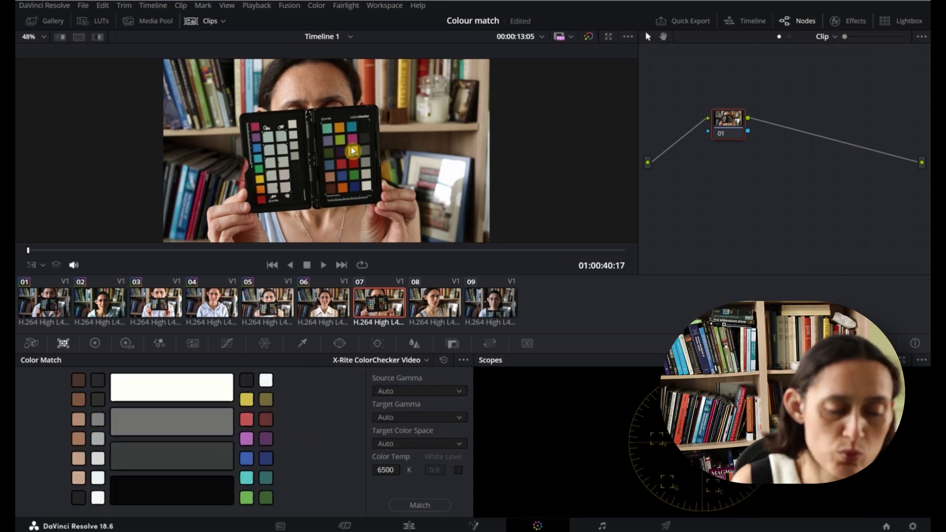
click(423, 365)
click(388, 421)
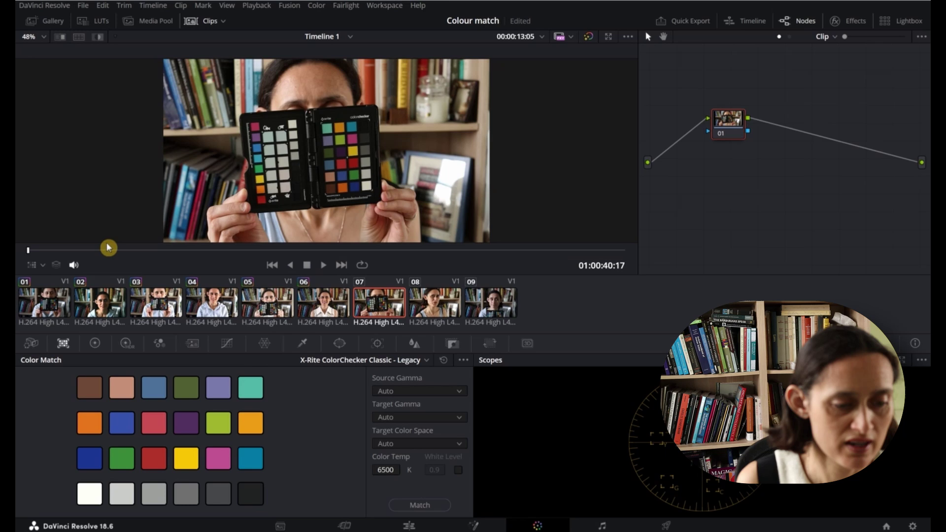
Turn on the Color Chart viewer overlay and drag its top corners onto the chart
click(44, 265)
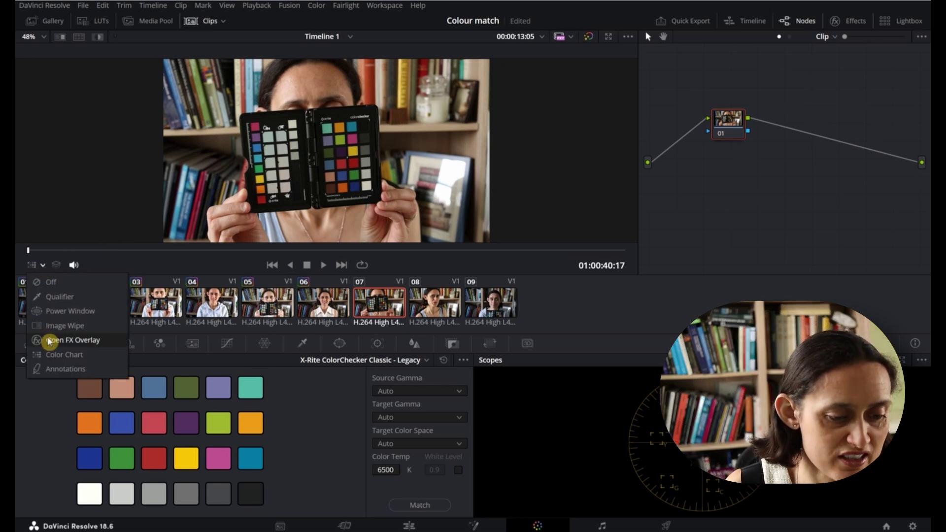
click(51, 355)
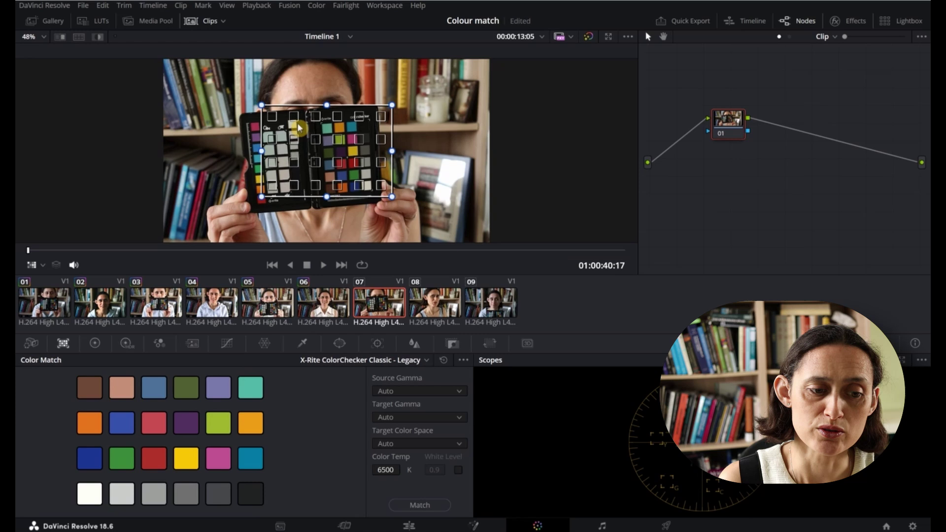
drag(391, 196, 367, 210)
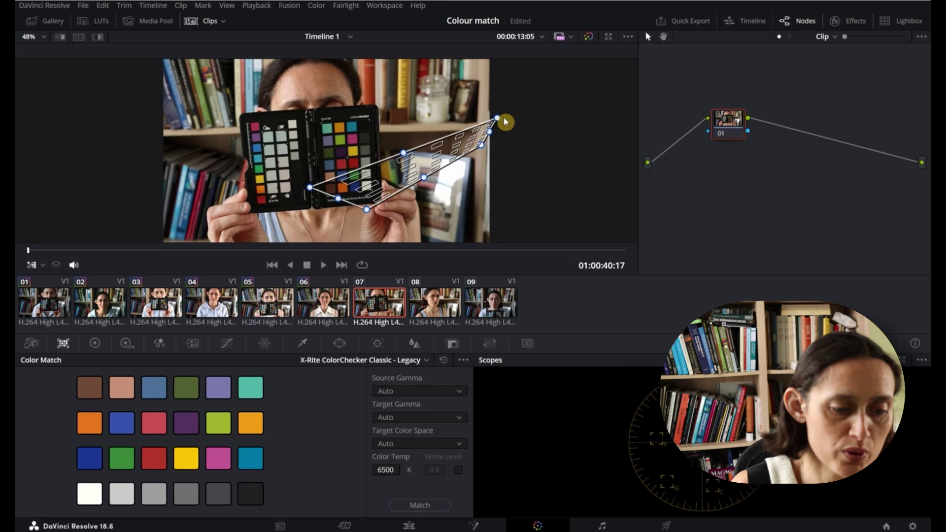
drag(497, 118, 320, 121)
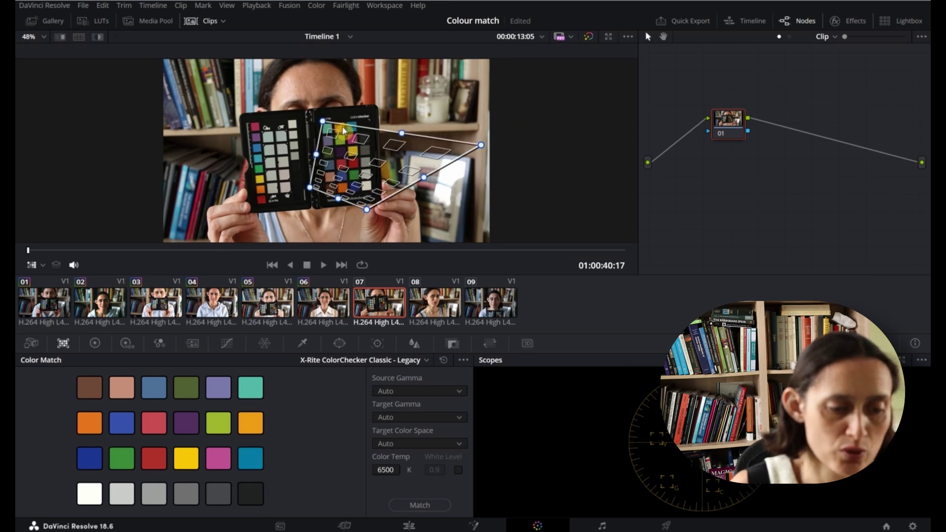
drag(481, 145, 371, 120)
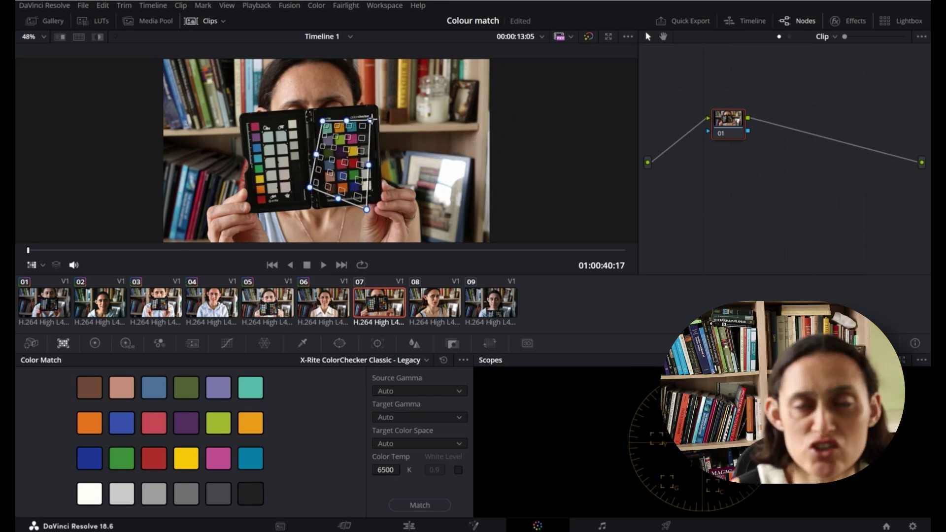
Fit the grid's bottom corners and refine all corners over the colour patches
drag(366, 210, 377, 191)
click(339, 192)
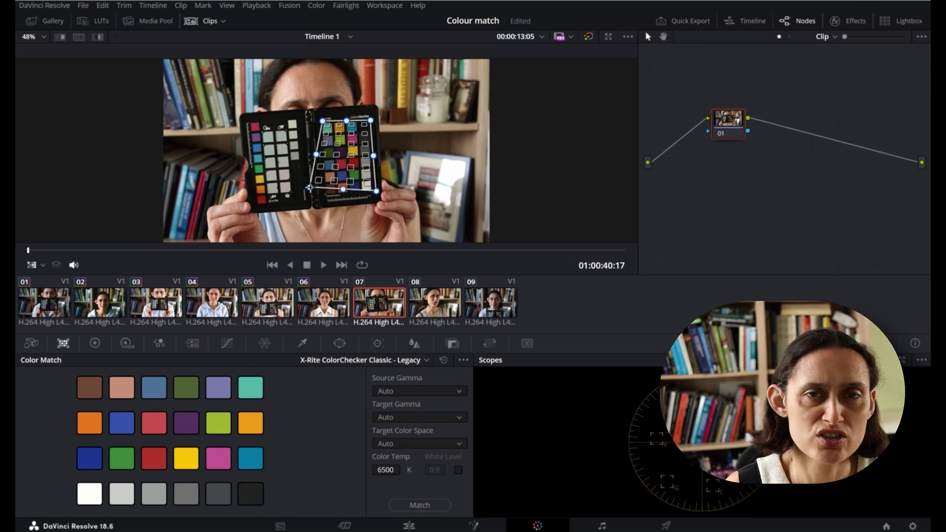
drag(309, 188, 326, 196)
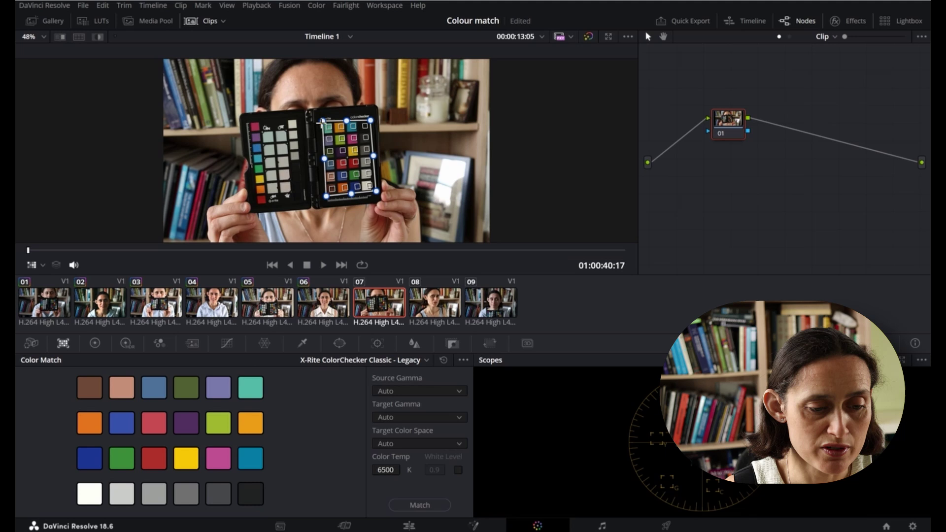
drag(323, 120, 375, 119)
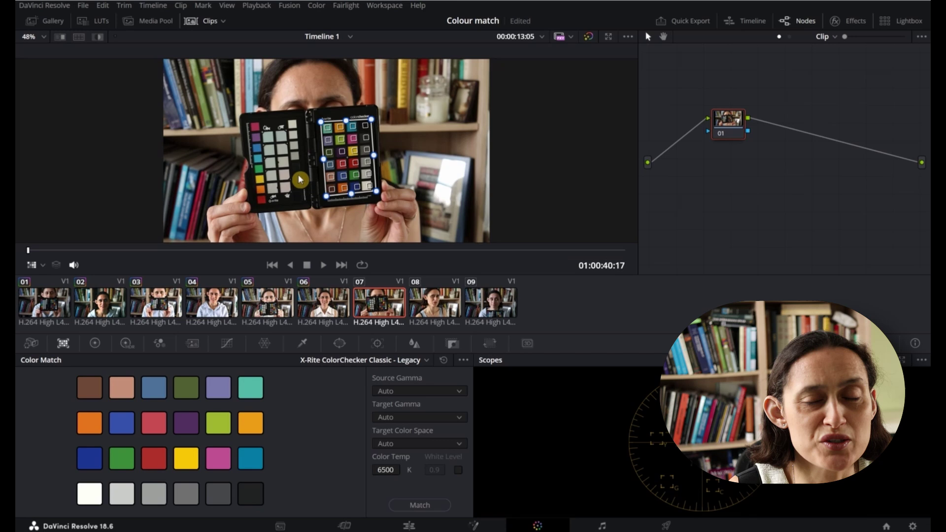
drag(327, 196, 374, 192)
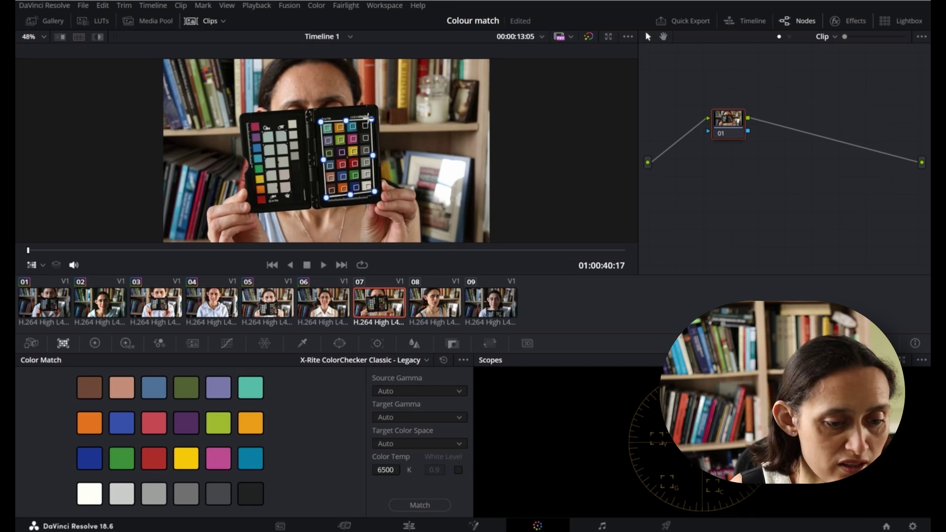
drag(367, 119, 370, 118)
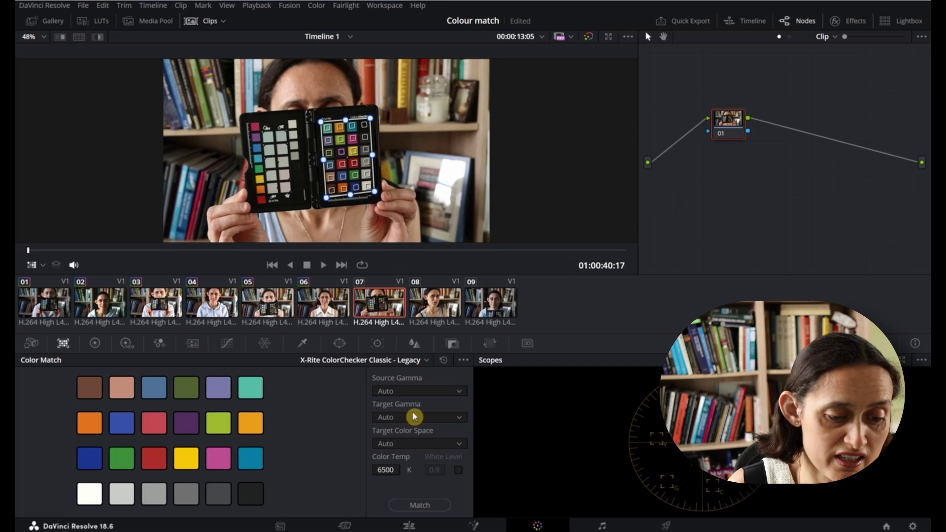
Keep Source Gamma at Auto and run Color Match on clip 07 against the chart
click(422, 391)
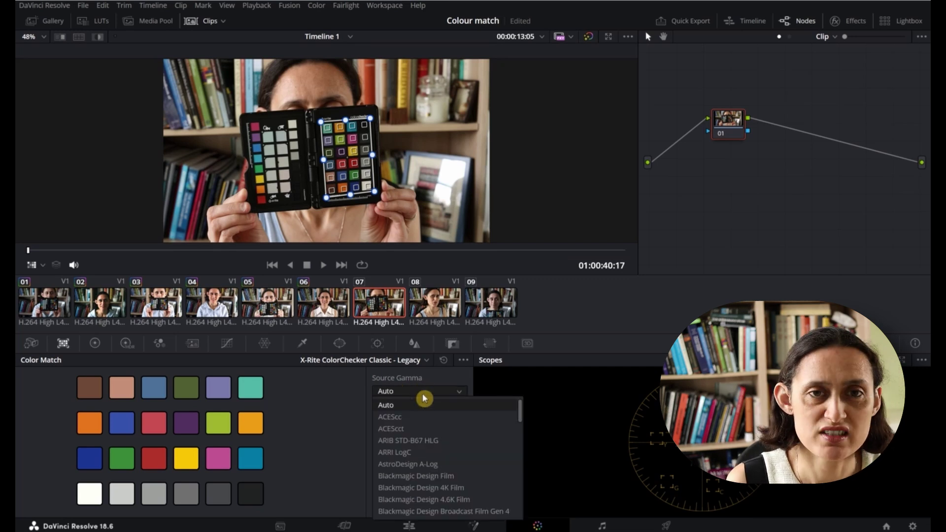
click(353, 454)
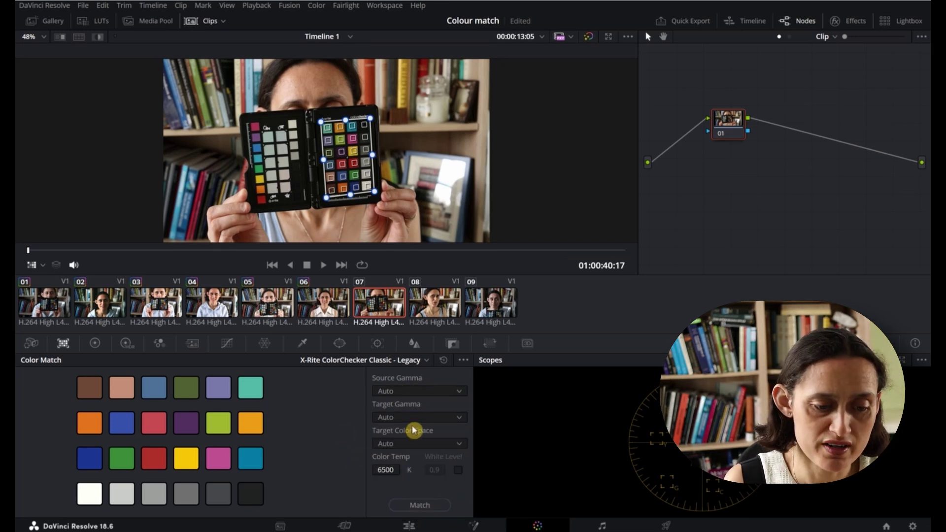
click(418, 505)
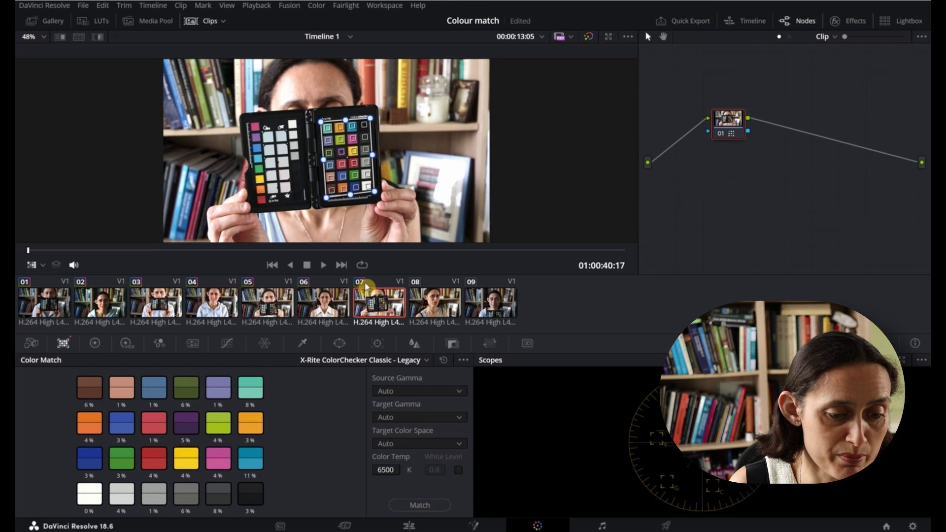
Select clip 08, set the viewer overlay to Off, and shot-match it to clip 07
click(443, 311)
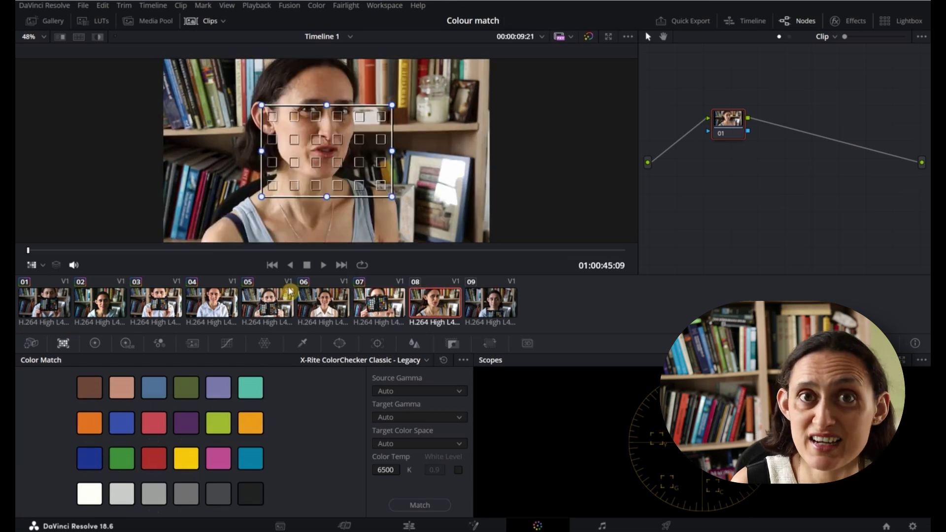
click(43, 267)
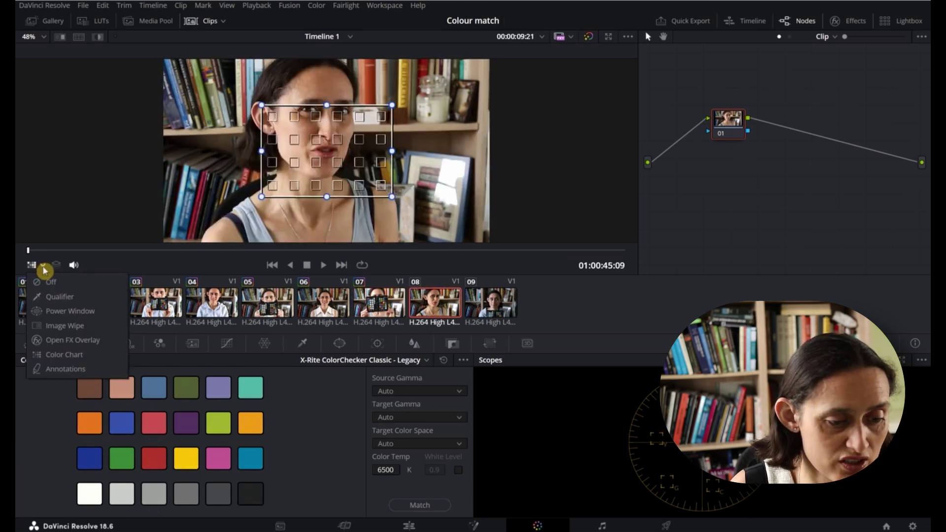
click(54, 283)
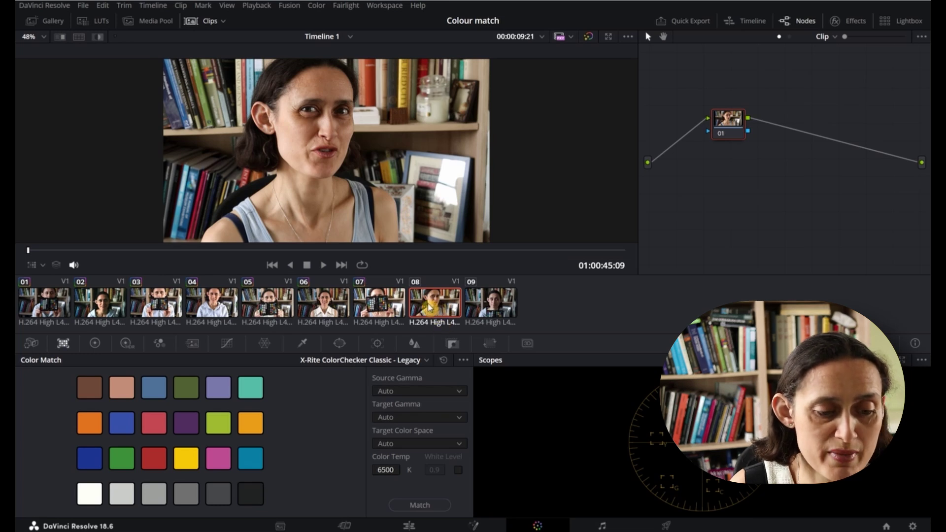
right_click(382, 308)
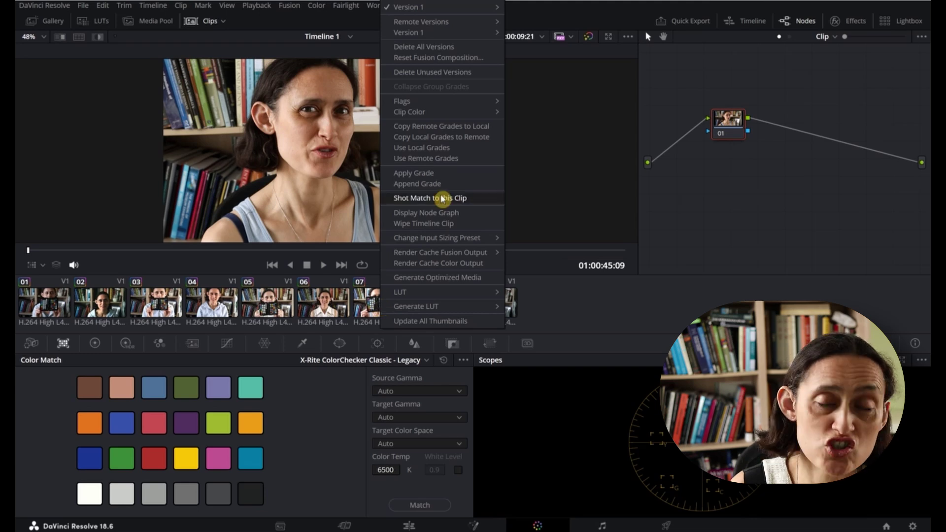
click(442, 199)
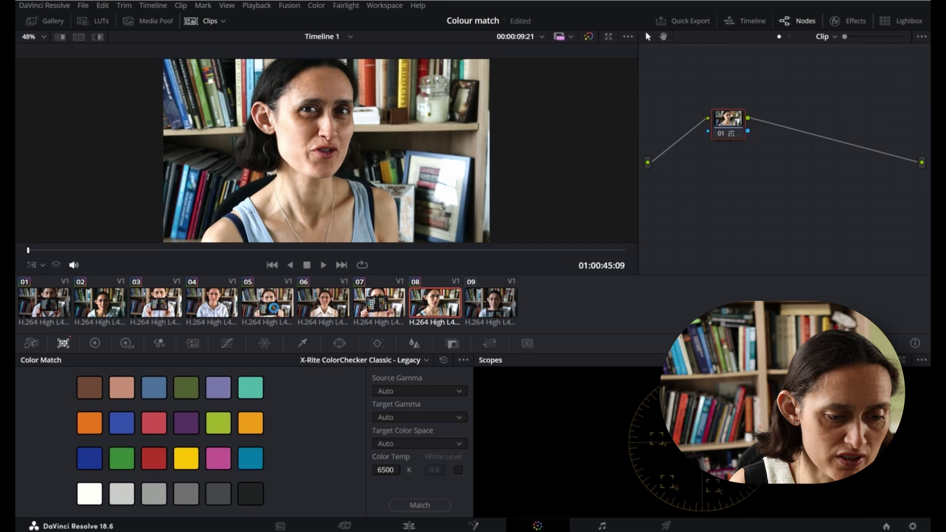
Step through clips 05, 06 and 04, ending on the darker clip 02
click(276, 311)
click(314, 308)
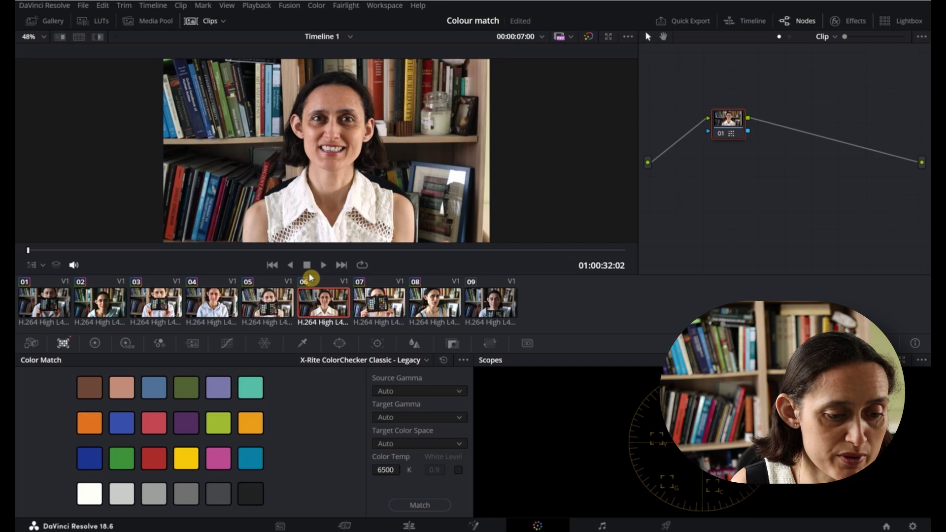
click(222, 309)
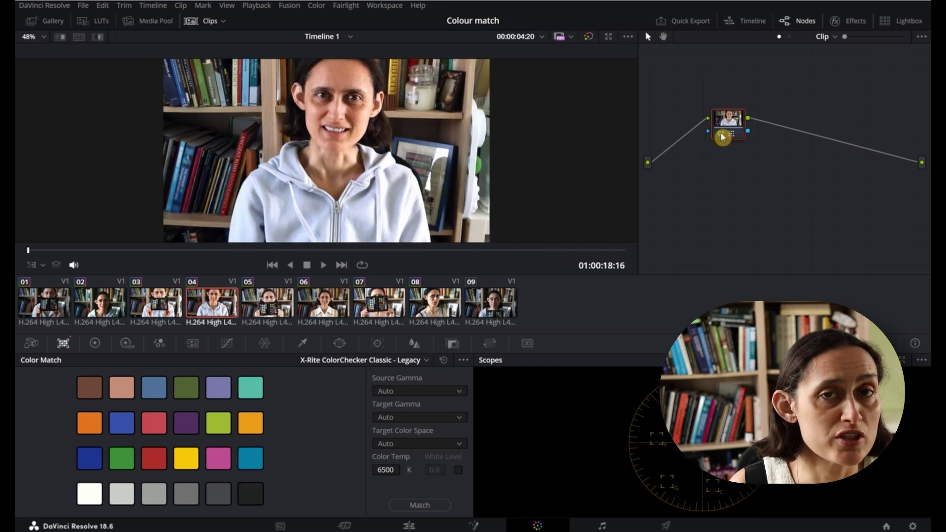
click(104, 308)
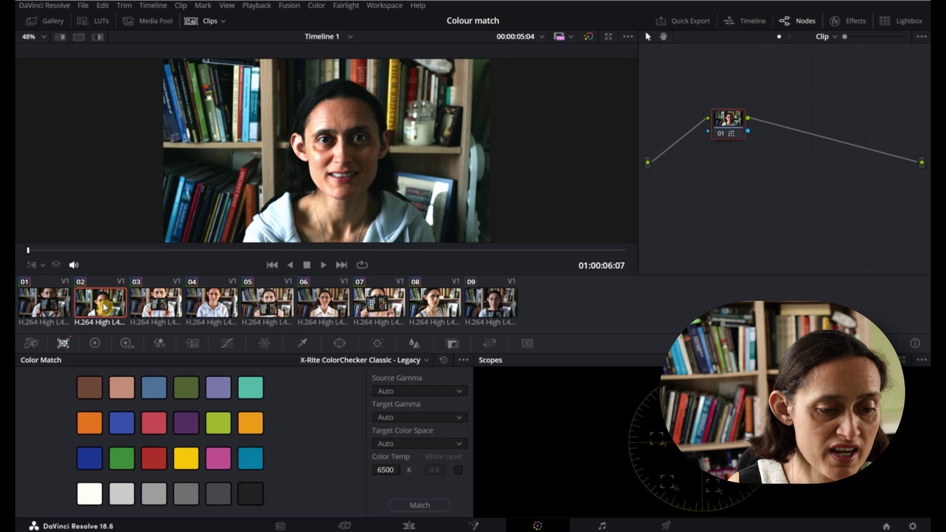